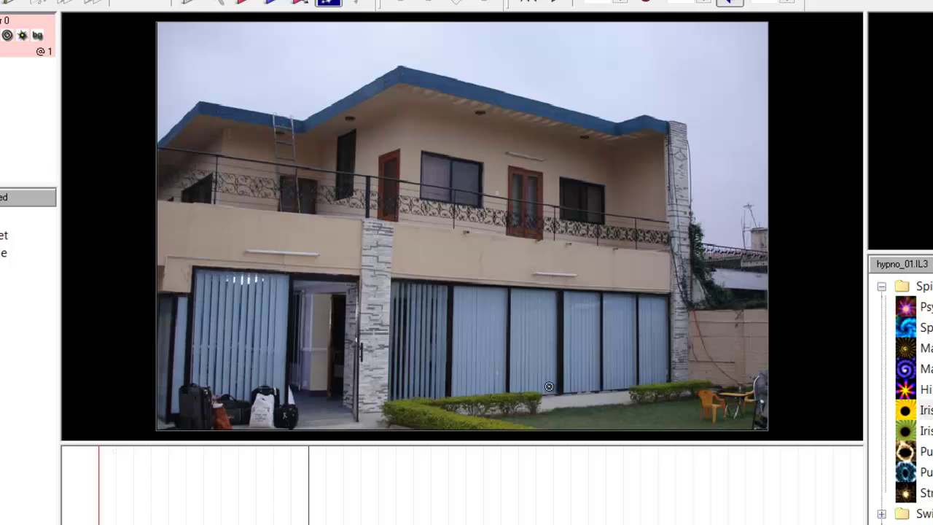
left_click(915, 473)
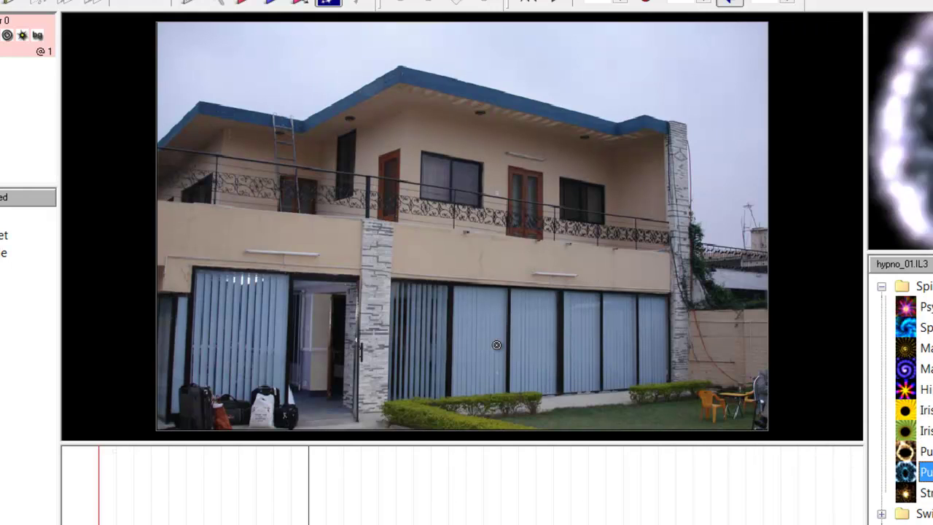
left_click(533, 332)
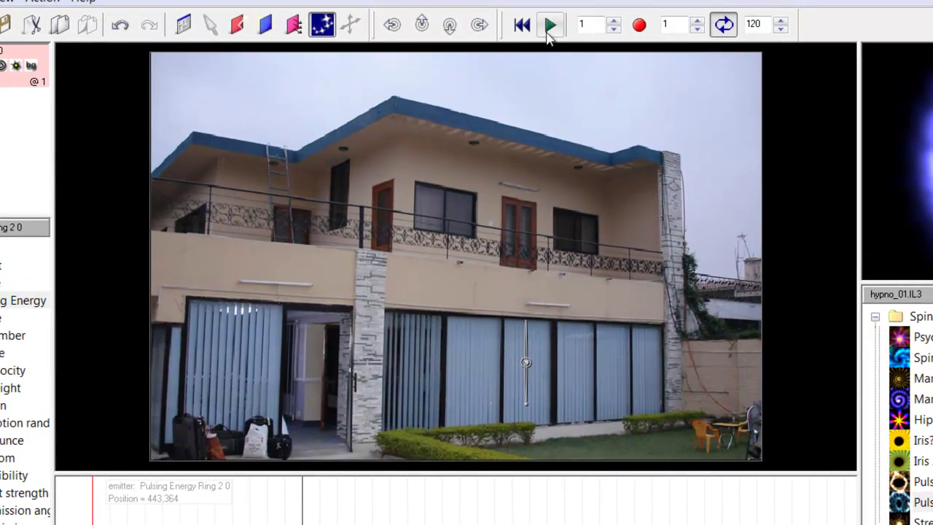
left_click(548, 27)
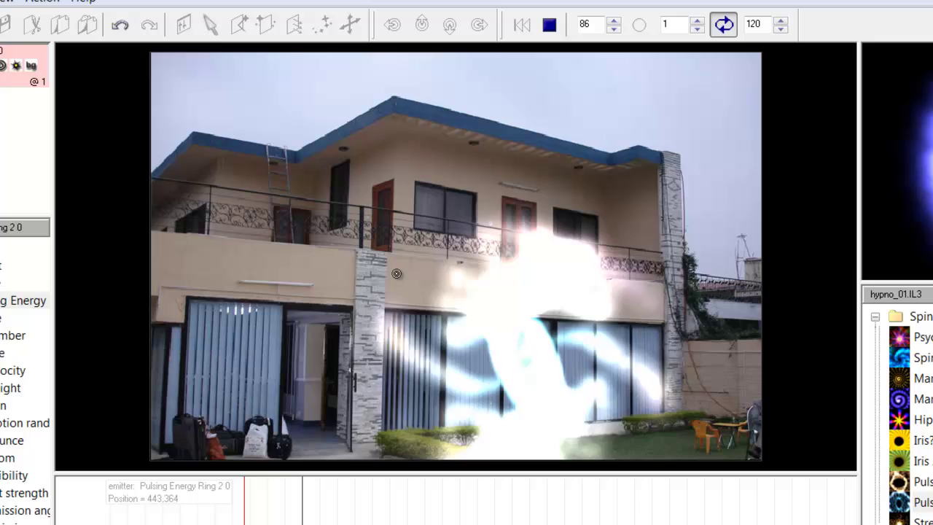
left_click(551, 25)
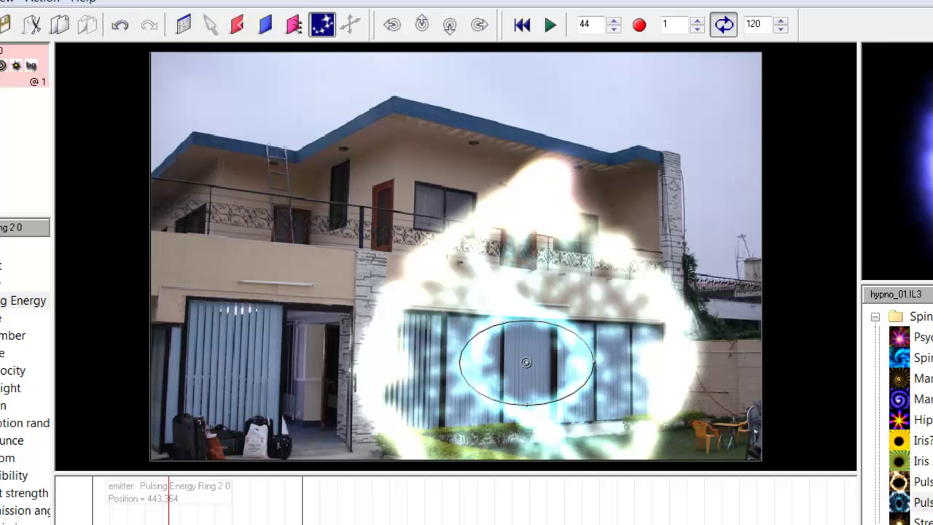
left_click(521, 24)
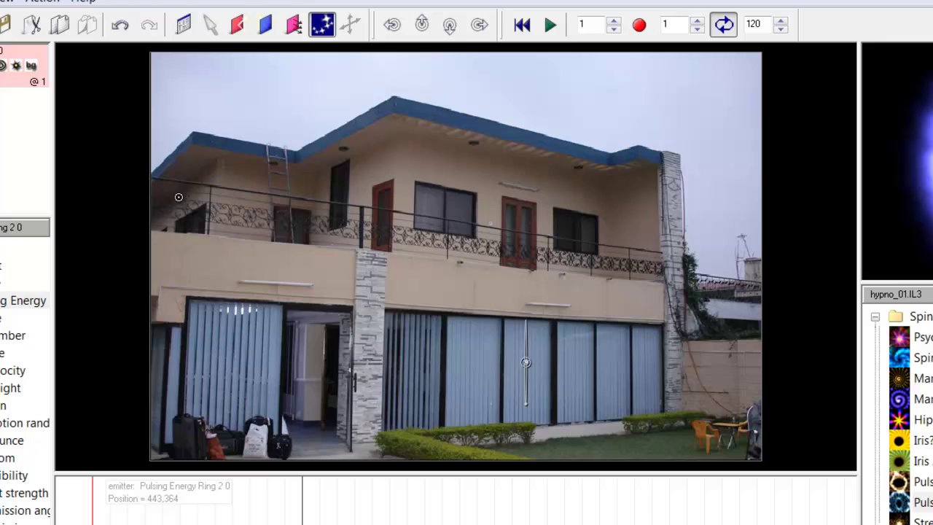
left_click(121, 25)
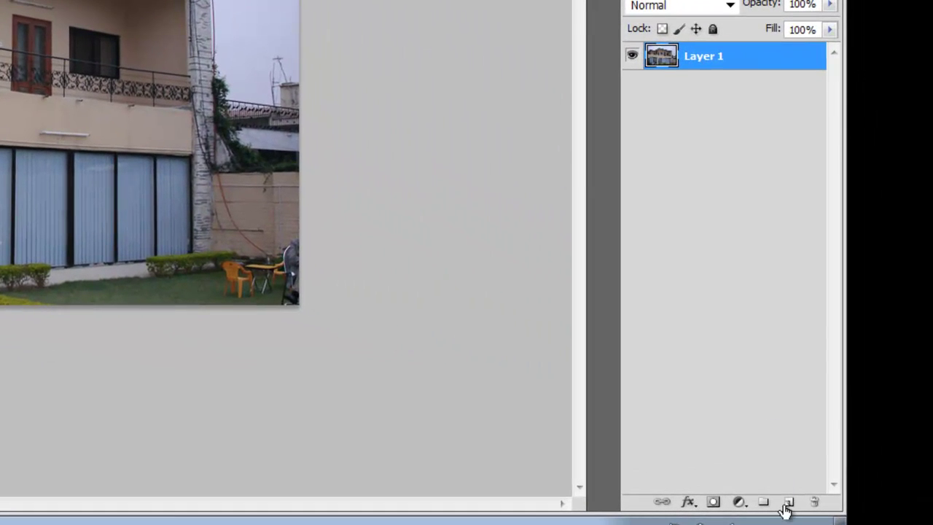
Add Layer 2 above the house photo and fill it solid black with the Paint Bucket.
left_click(787, 503)
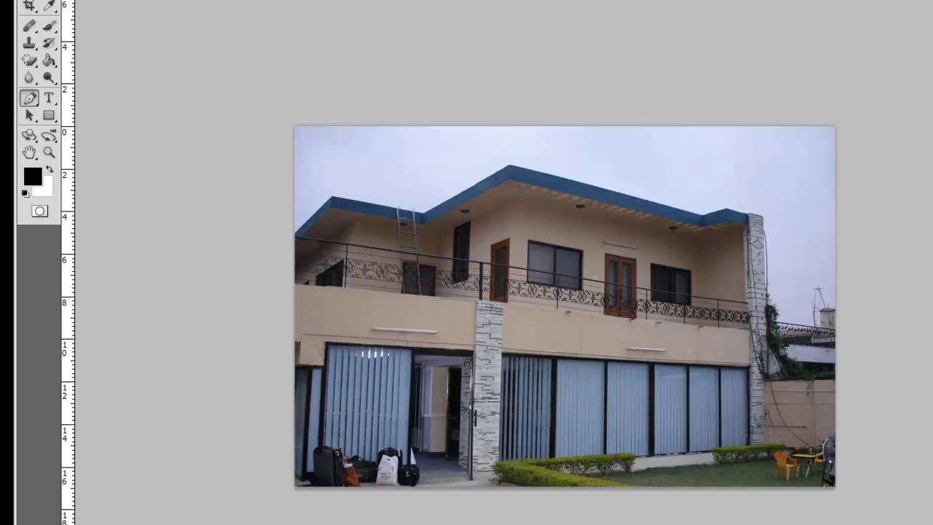
left_click(49, 61)
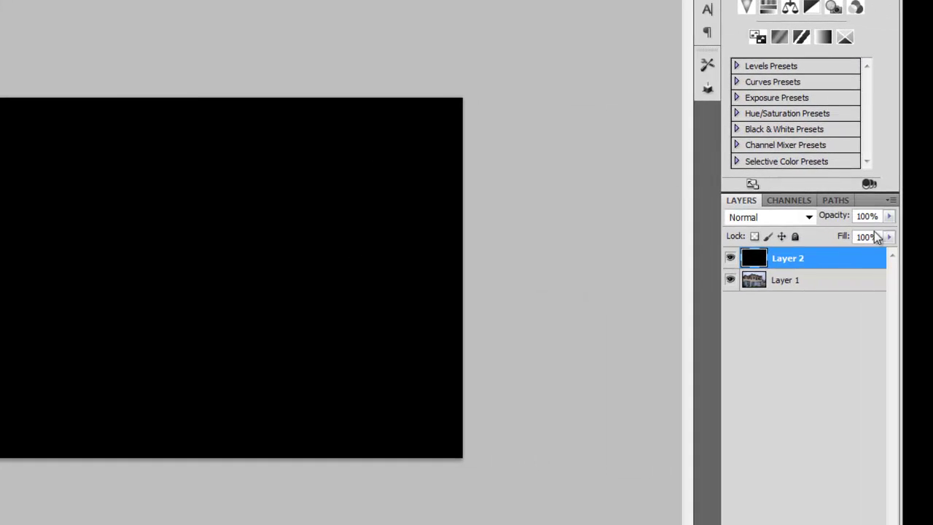
left_click(889, 217)
Lower Layer 2 to 37% opacity and trace the ground-floor windows with the Pen tool.
left_click_drag(859, 240, 841, 238)
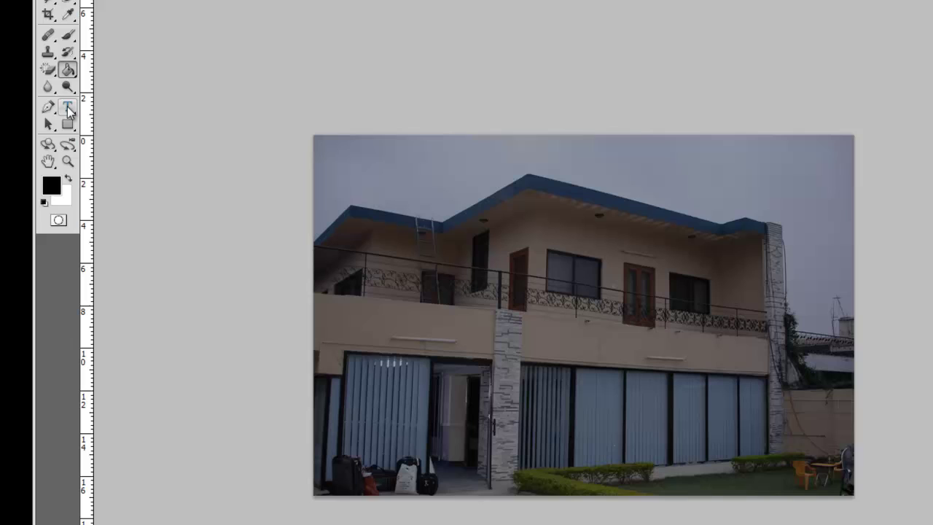
left_click(48, 108)
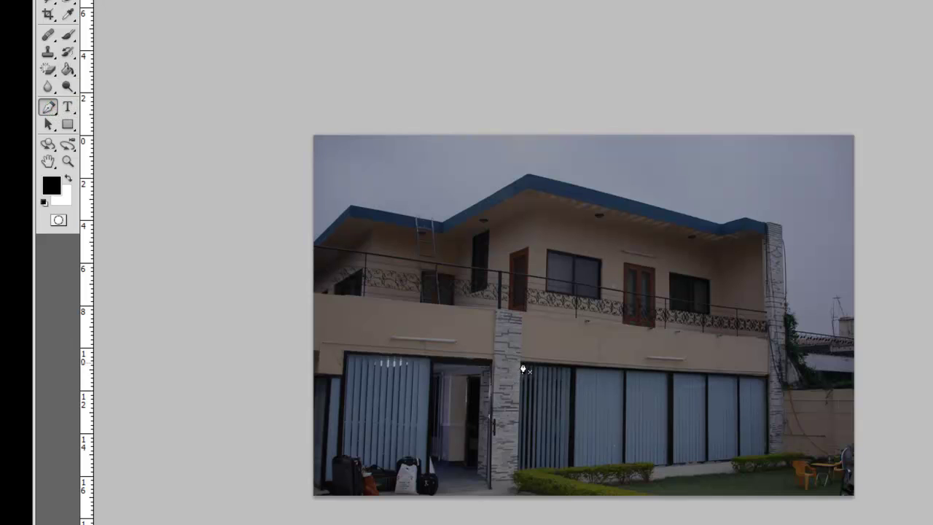
left_click(523, 362)
left_click(766, 376)
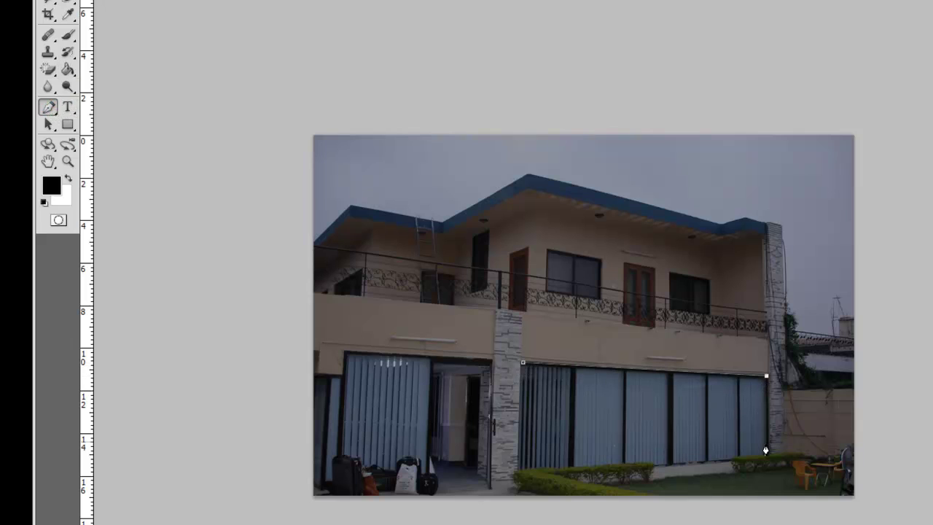
left_click(764, 453)
left_click(516, 470)
Cut the window selection out of the black layer, restore 100% opacity, and hide Layer 1.
key("ctrl+Return")
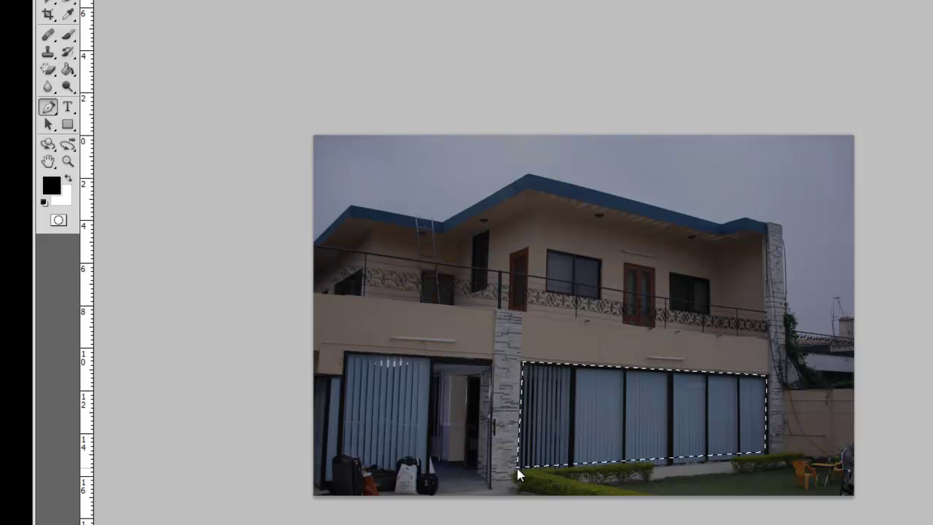
key("ctrl+d")
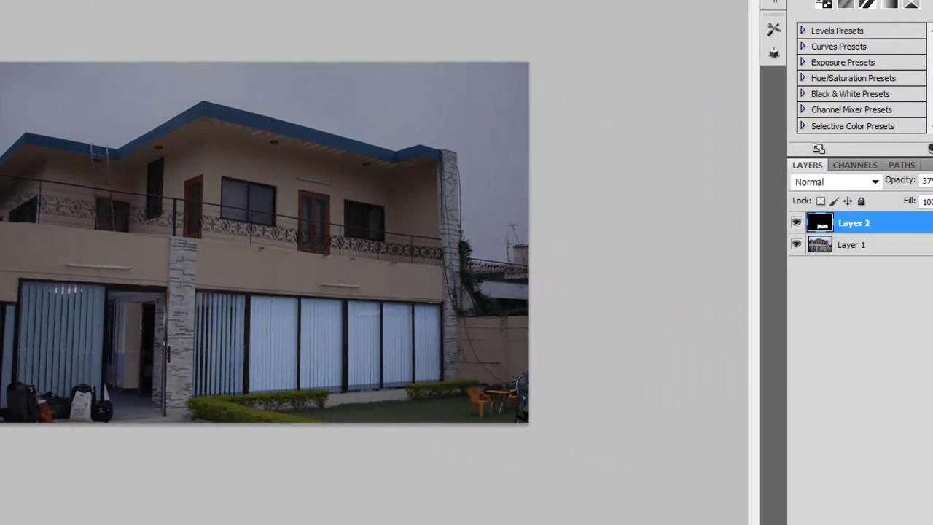
left_click_drag(909, 199, 932, 198)
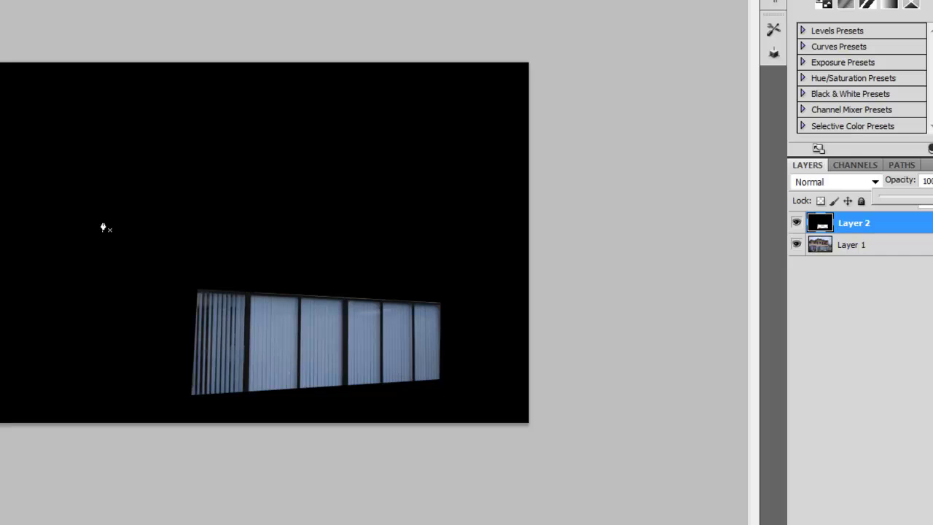
left_click(795, 245)
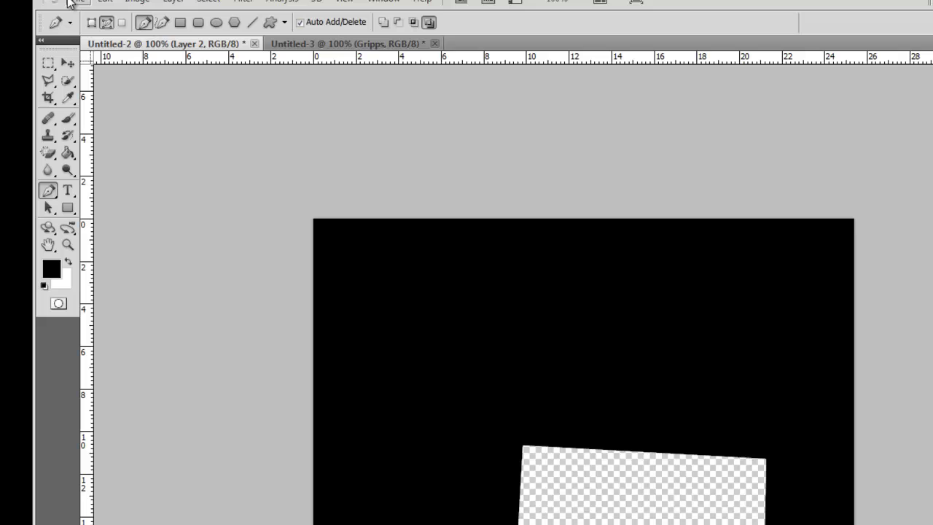
Open Save for Web & Devices, try JPEG, then settle on PNG-24 output format.
left_click(70, 2)
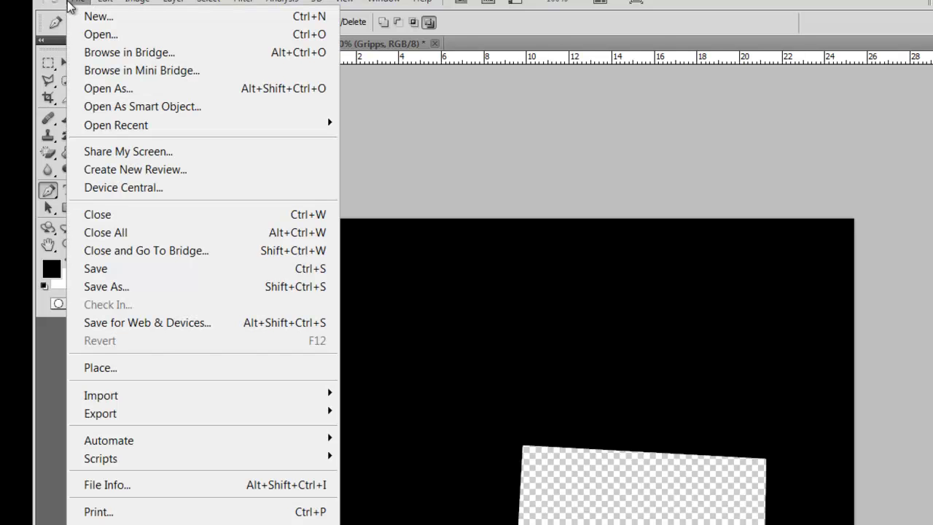
left_click(150, 322)
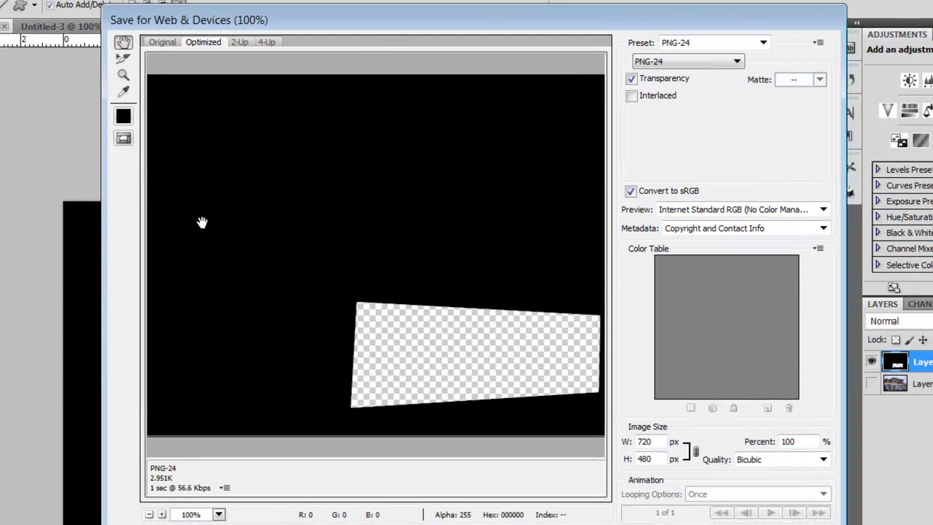
left_click_drag(385, 24, 247, 24)
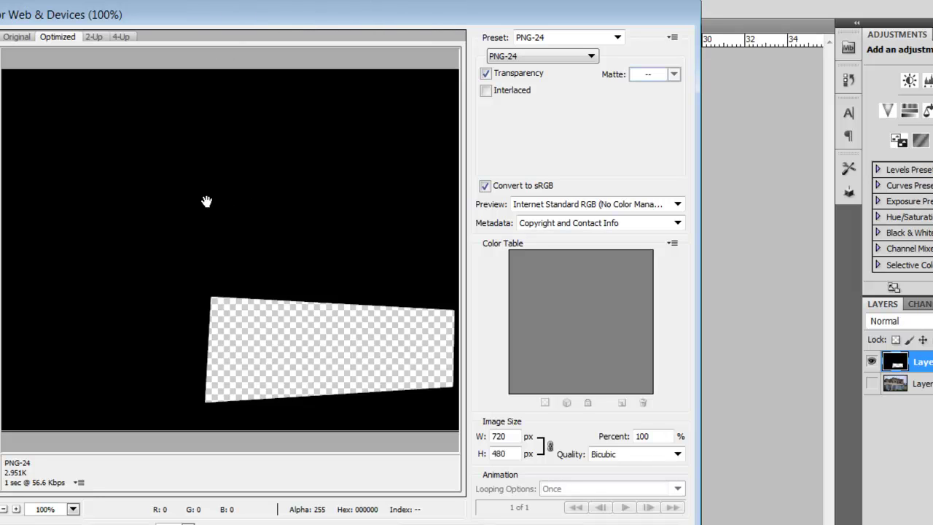
left_click(592, 58)
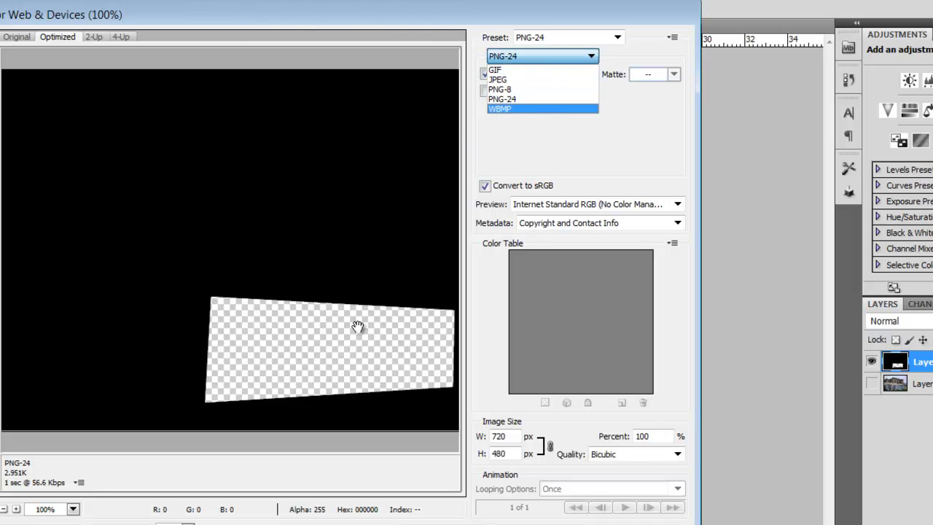
left_click(510, 80)
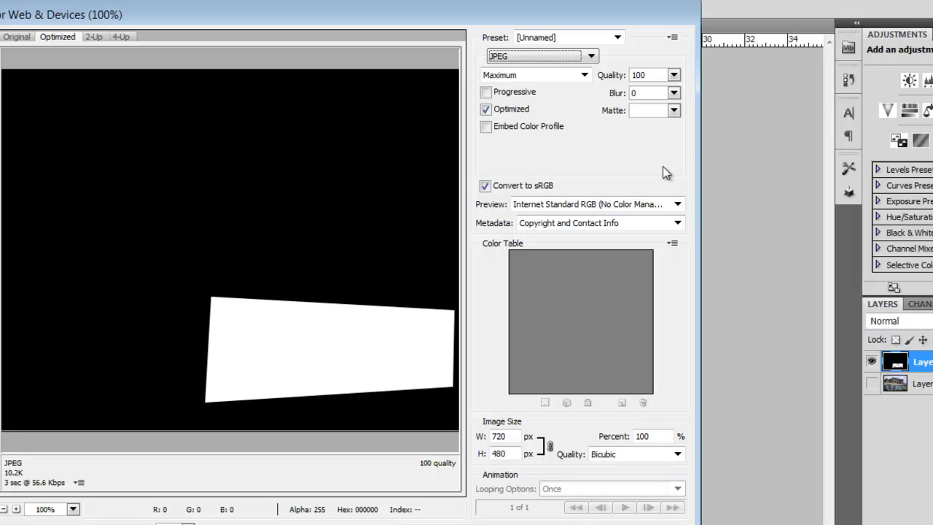
left_click(592, 55)
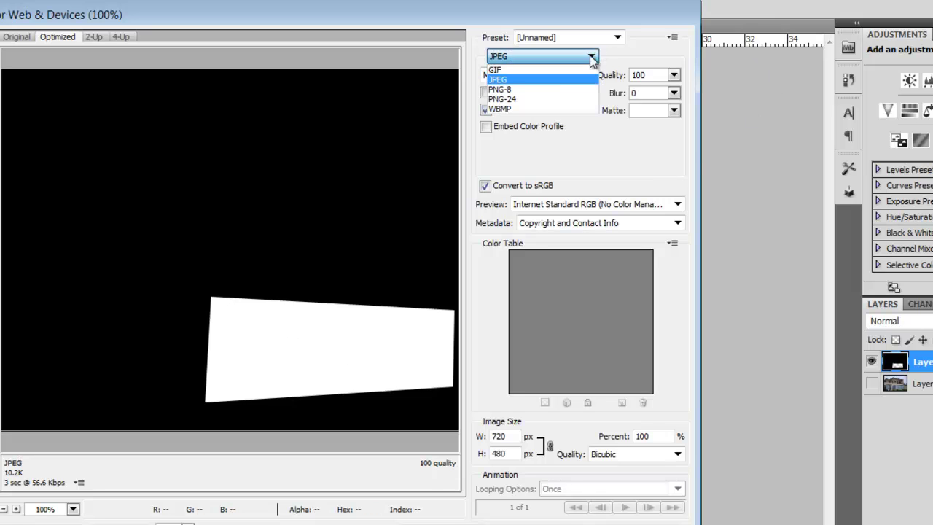
left_click(539, 101)
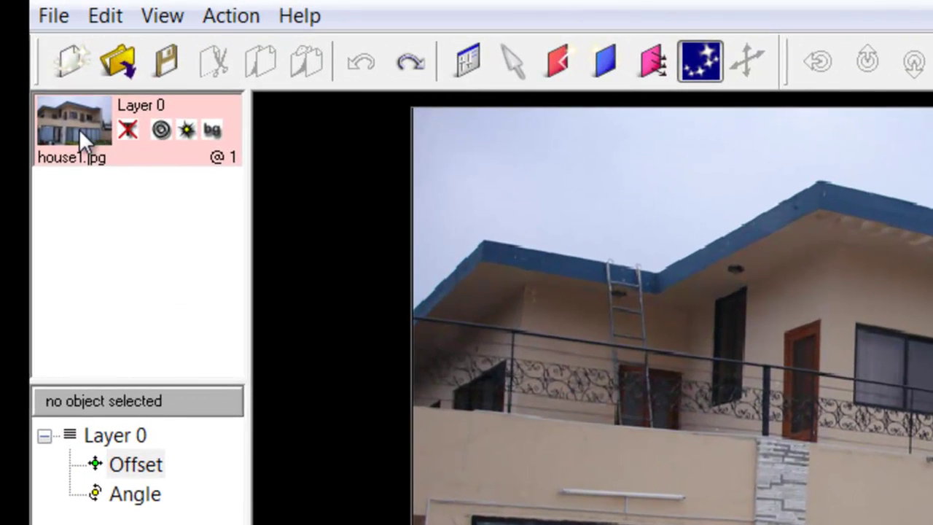
Create a new Layer 1 and load hole.png as its background image.
right_click(45, 72)
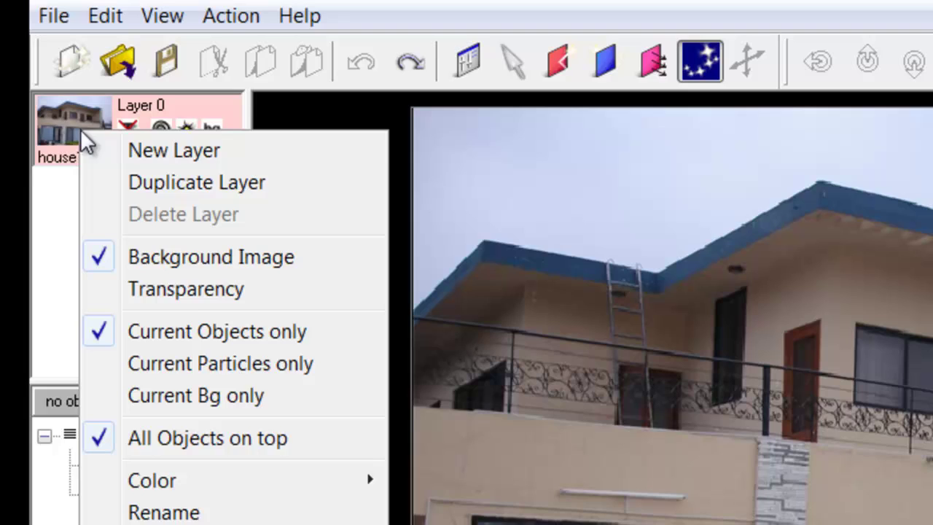
left_click(113, 148)
key("Return")
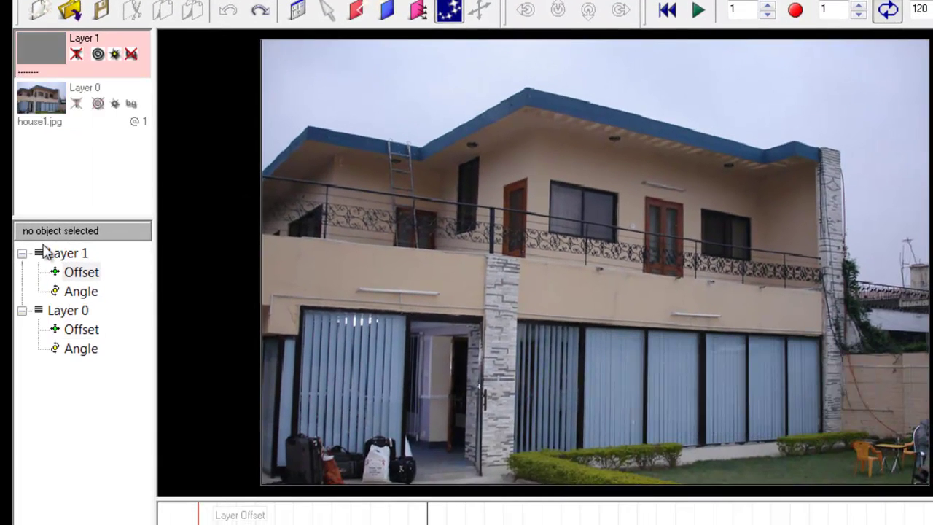
double_click(30, 35)
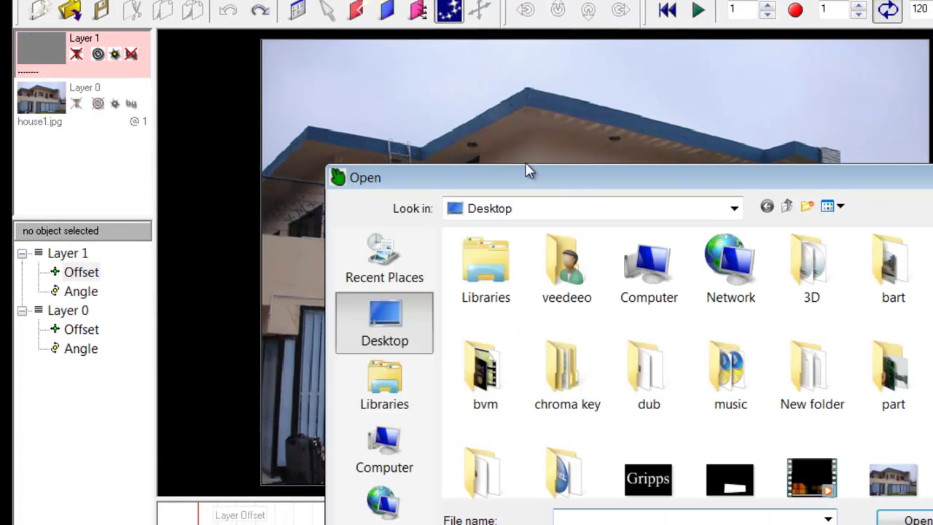
left_click_drag(567, 181, 625, 125)
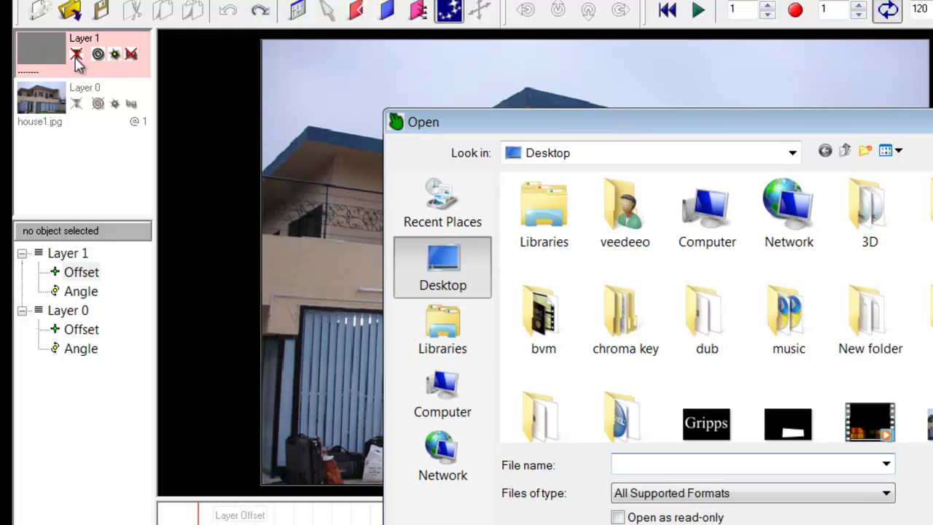
scroll(822, 350, "down", 1)
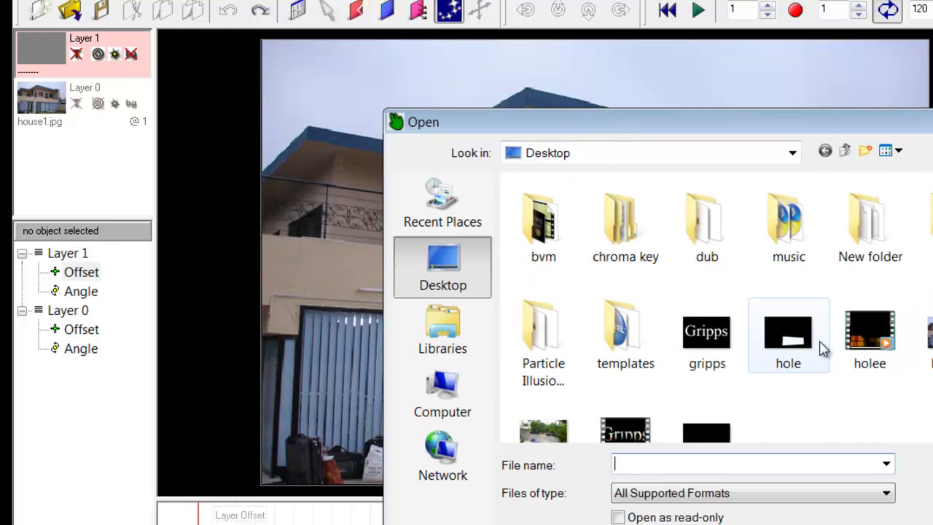
double_click(794, 341)
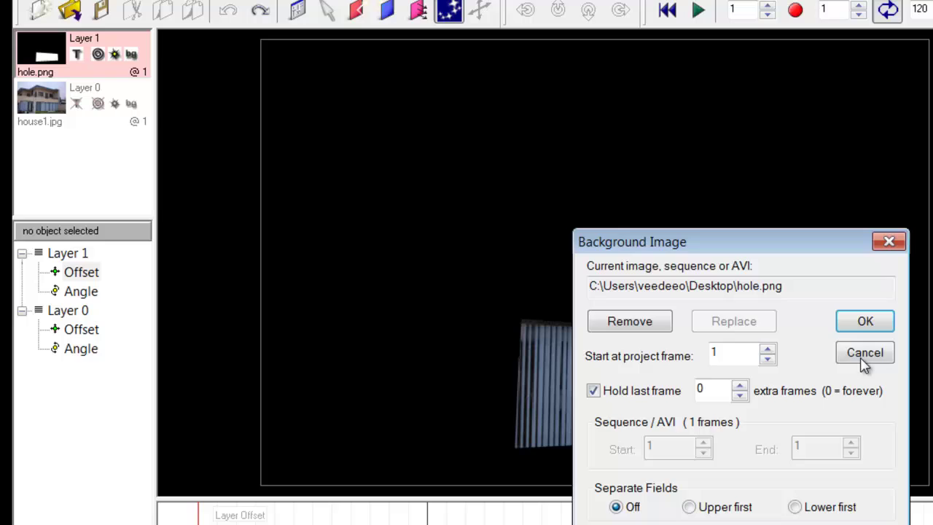
left_click(856, 321)
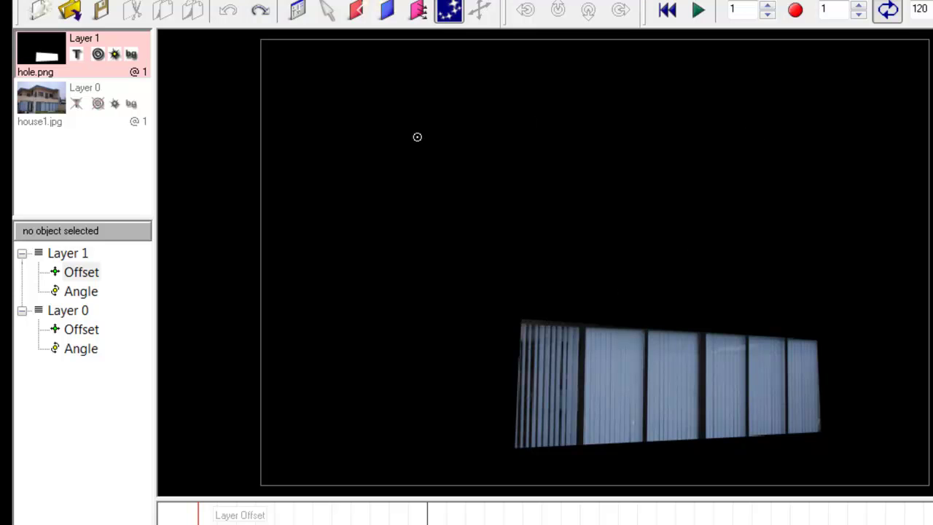
Set Layer 1's transparency to use the hole.png image as a stencil.
right_click(42, 54)
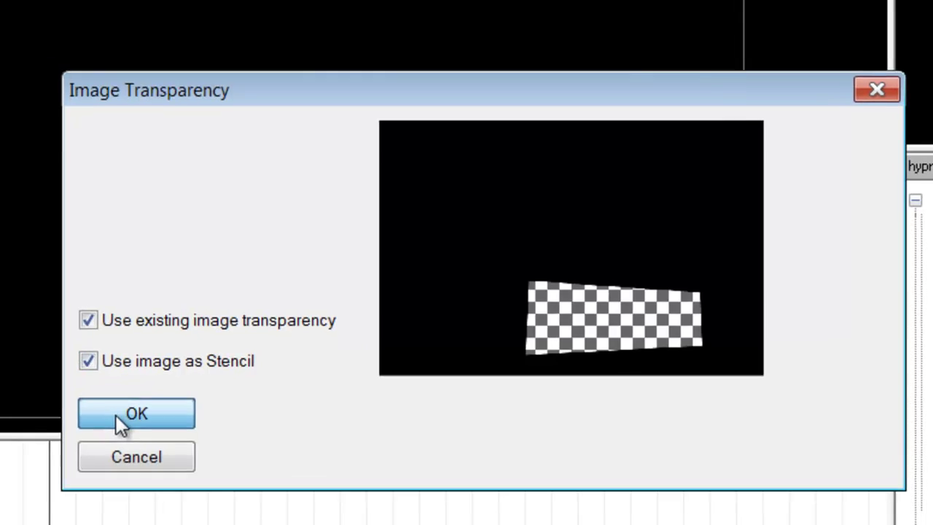
left_click(117, 412)
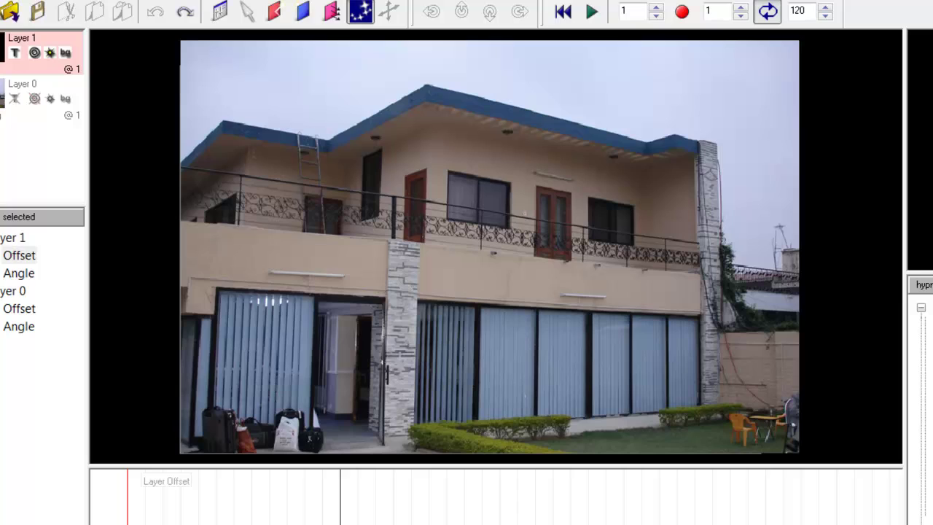
Place four Pulsing Energy Ring emitters across the ground-floor glass doors.
left_click(562, 362)
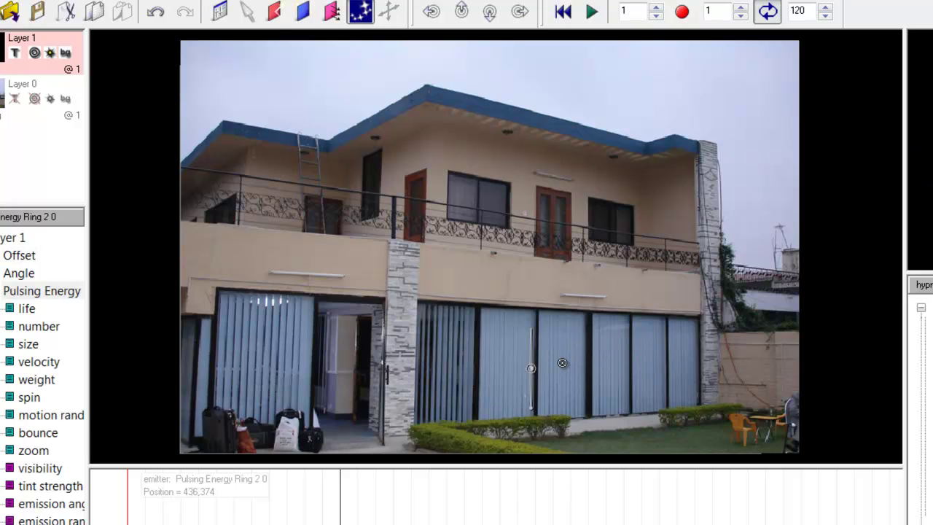
left_click(445, 368)
left_click(572, 370)
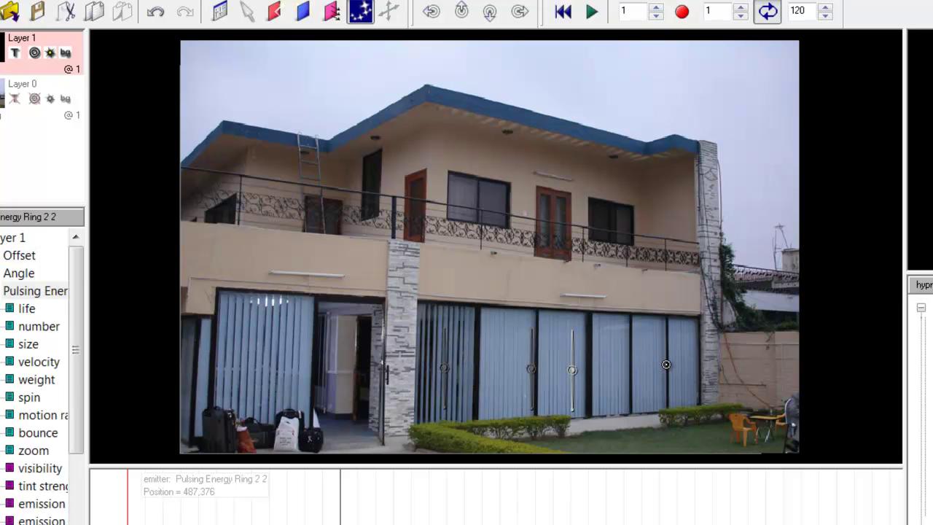
left_click(628, 369)
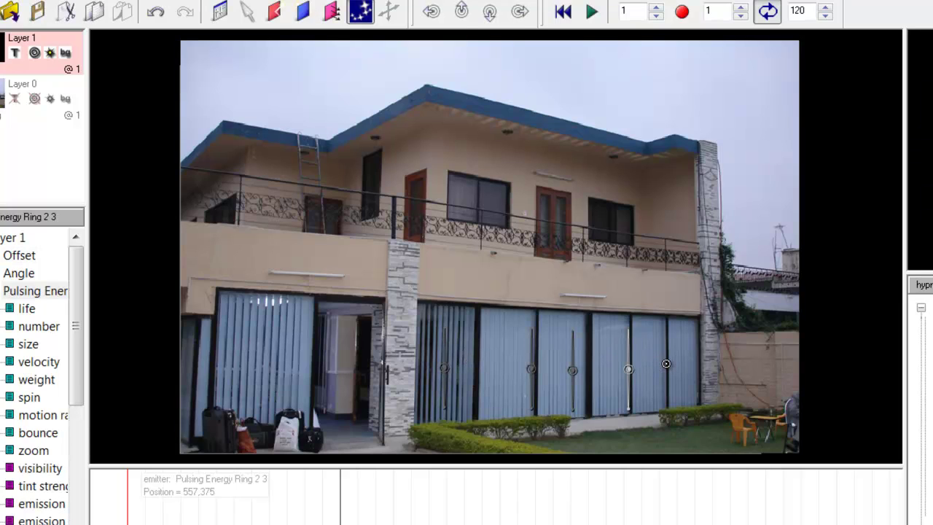
Play, stop, and replay the animation to preview the glow inside the windows.
left_click(591, 11)
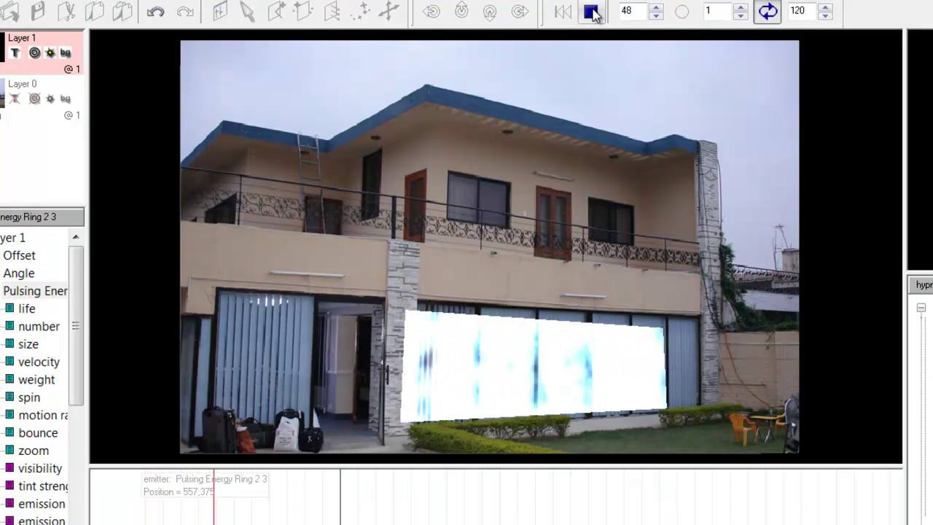
left_click(592, 11)
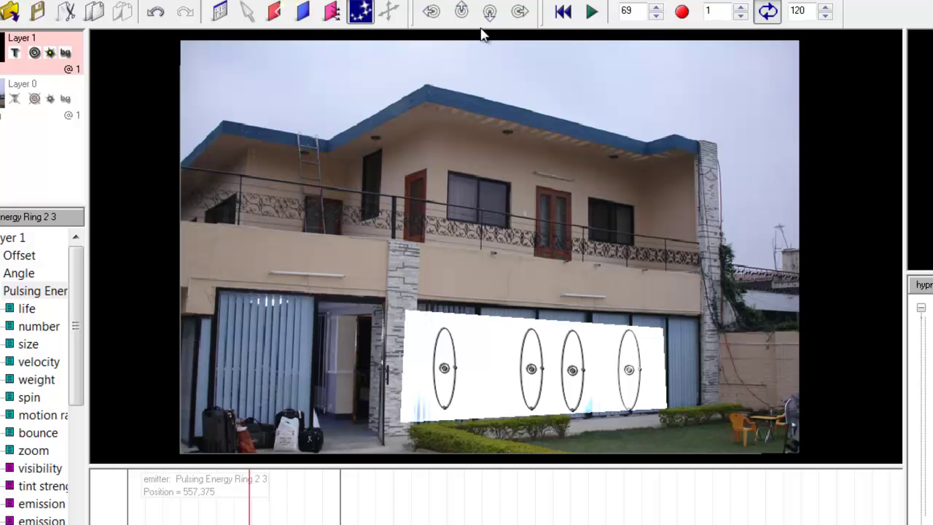
key("space")
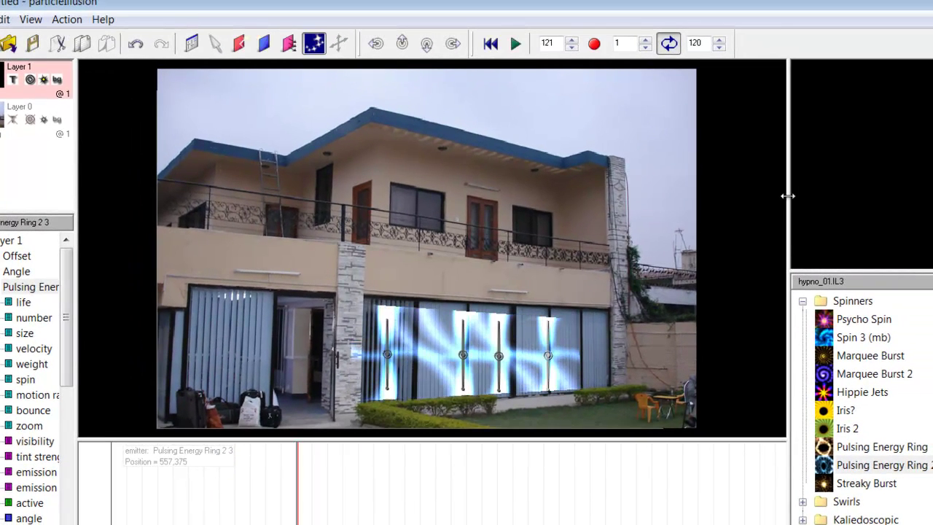
left_click_drag(787, 195, 840, 211)
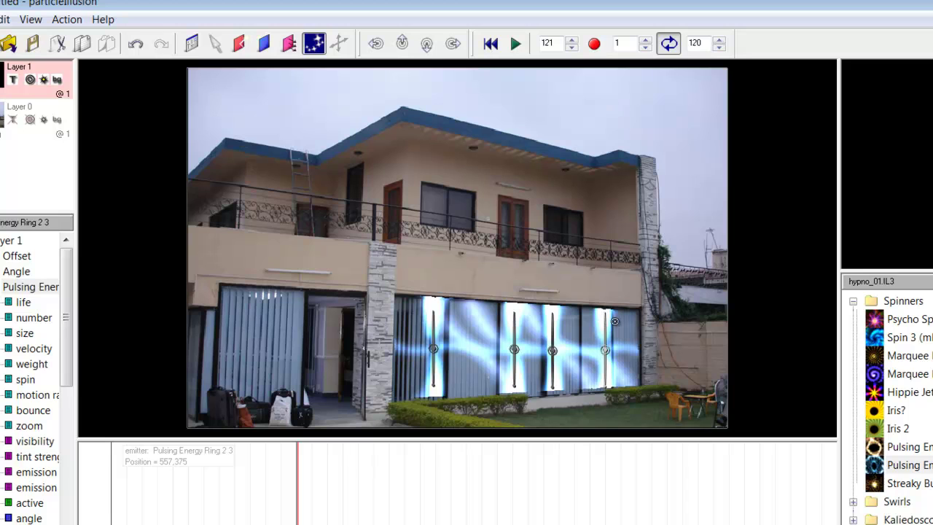
left_click(514, 45)
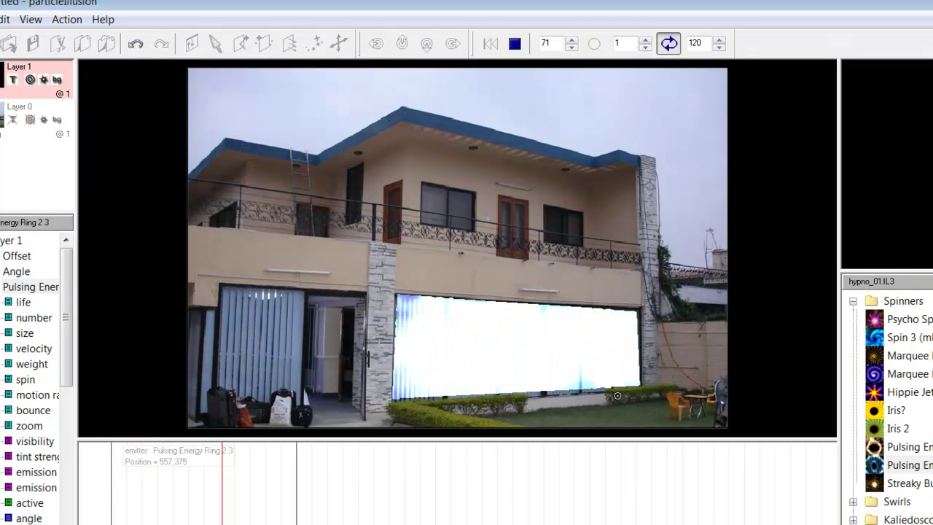
left_click(513, 46)
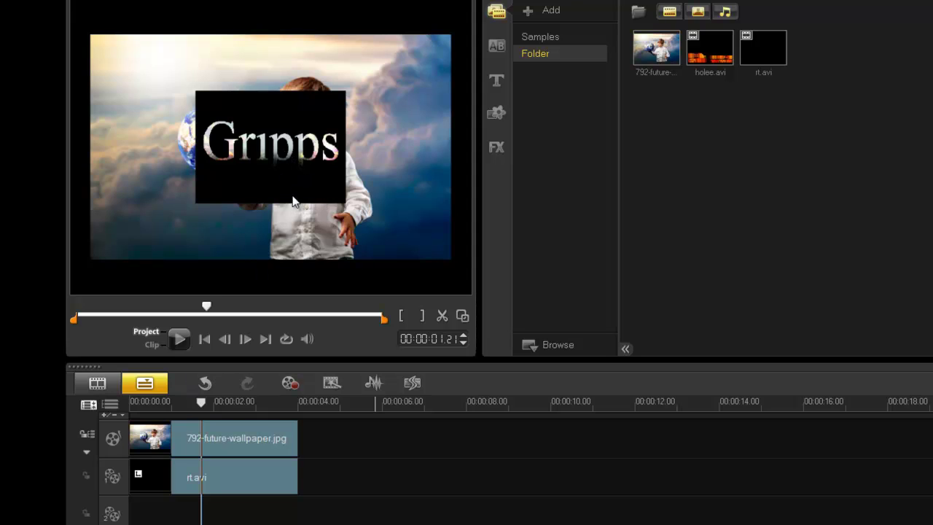
Move the Gripps overlay lower left, chroma-key its black at similarity 100, and rewind to 00:00:00.00.
left_click(245, 475)
left_click_drag(255, 172, 165, 233)
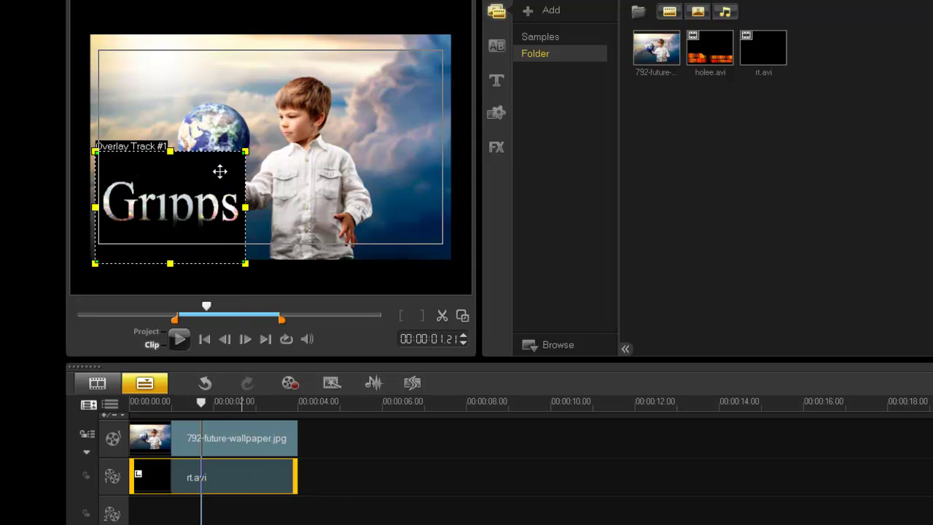
double_click(239, 476)
left_click(558, 214)
scroll(547, 226, "down", 1)
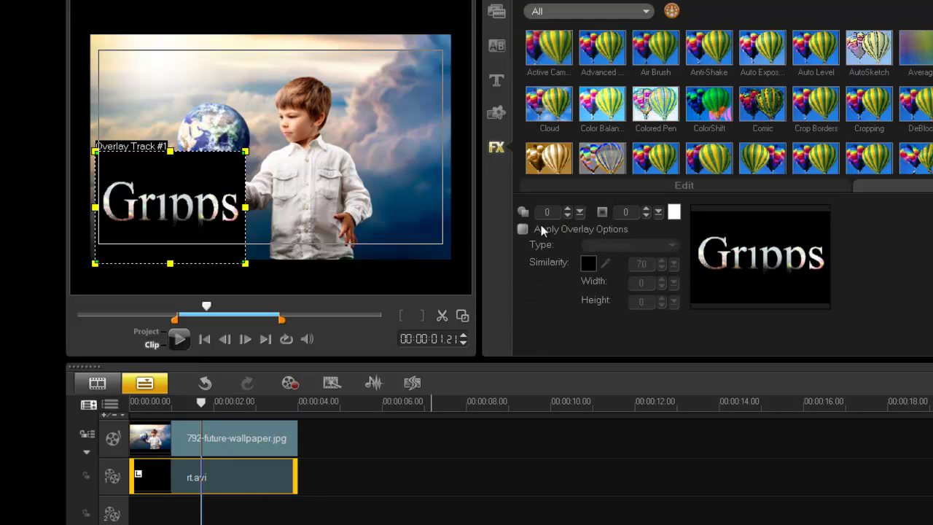
left_click(522, 229)
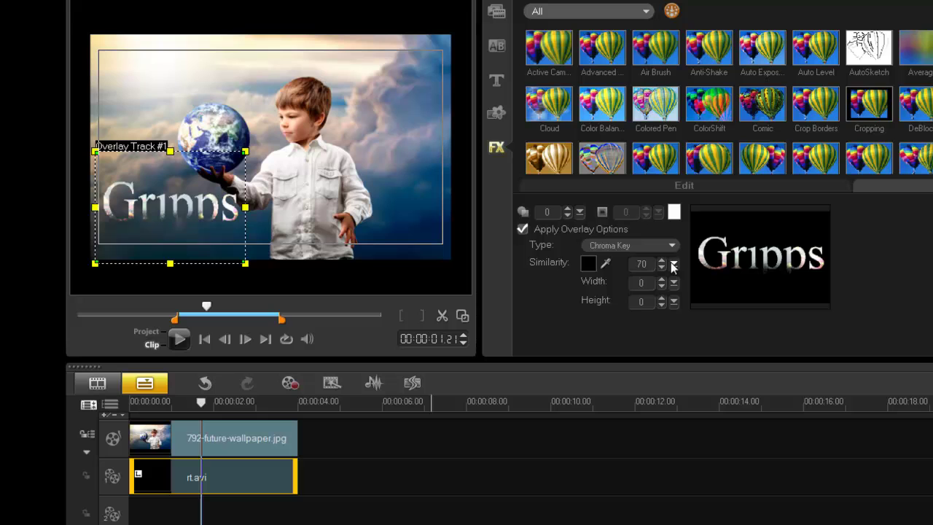
left_click_drag(673, 267, 714, 286)
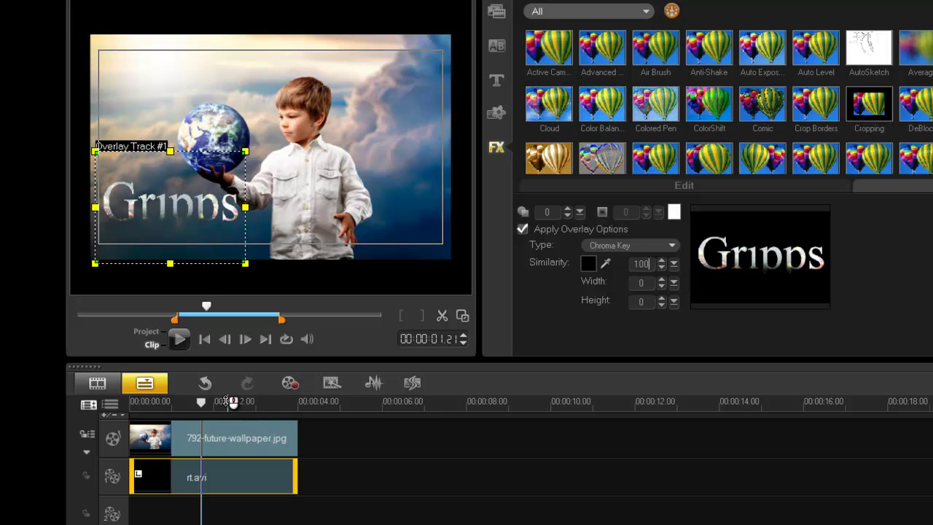
left_click(151, 405)
left_click_drag(151, 406, 129, 406)
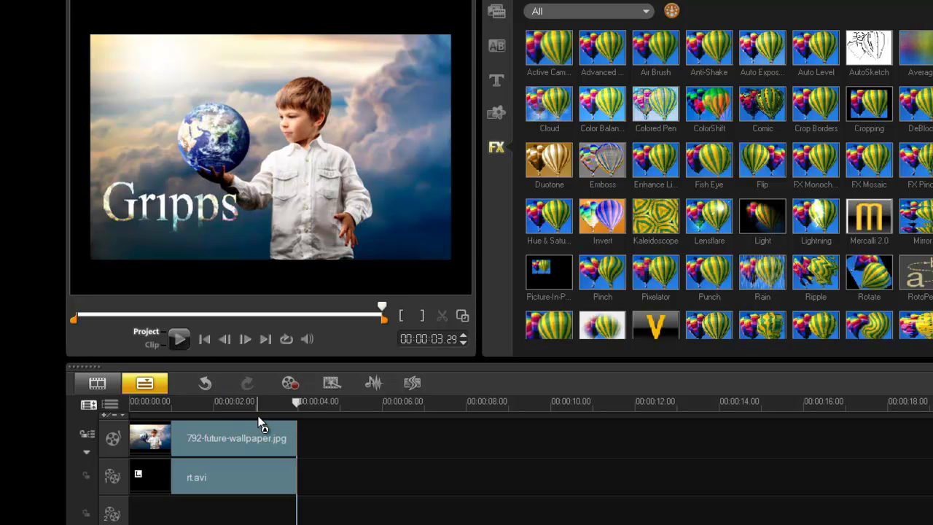
Replace rt.avi with holee.avi on the overlay track and stretch it with Fit to Screen.
left_click(238, 478)
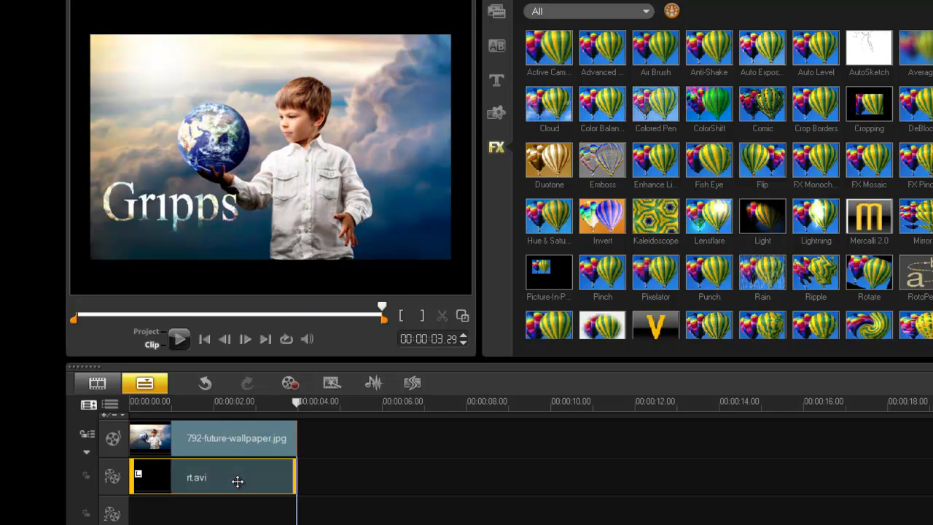
key("Delete")
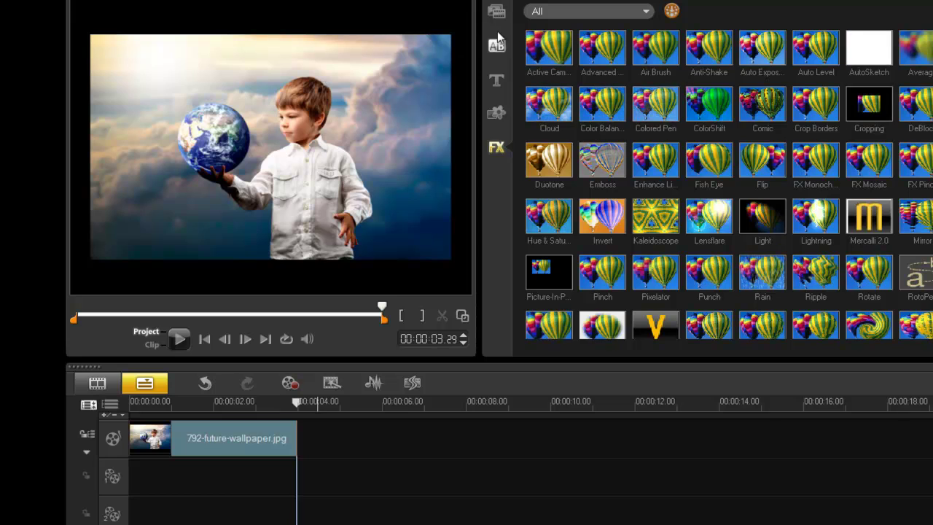
left_click(497, 10)
left_click_drag(710, 58, 233, 485)
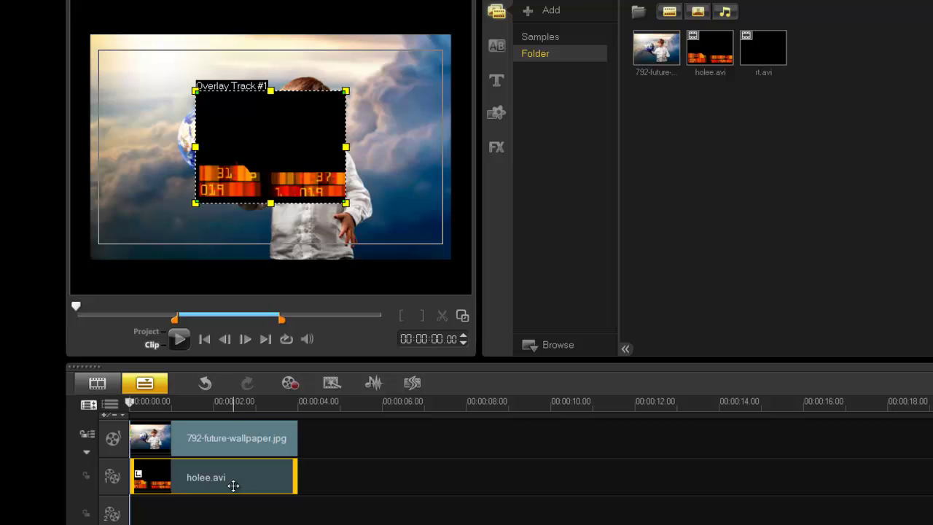
right_click(274, 127)
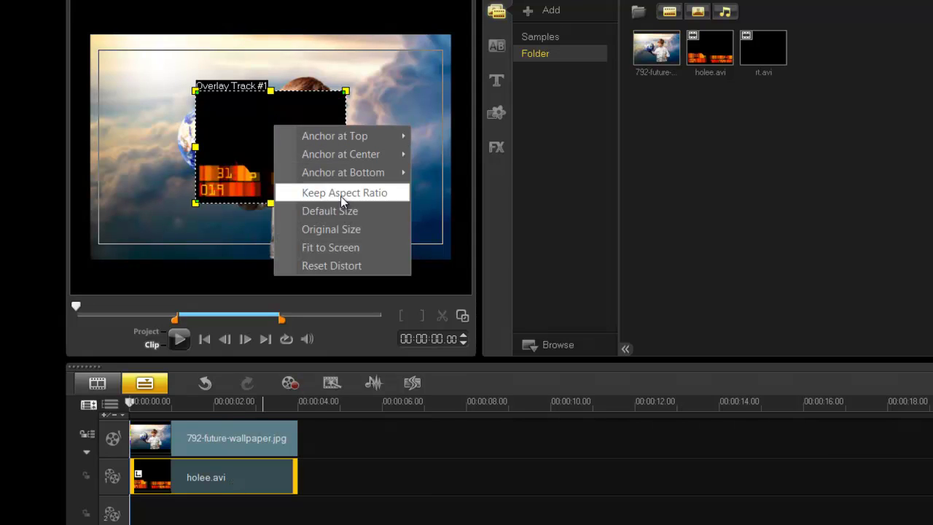
left_click(340, 193)
right_click(277, 153)
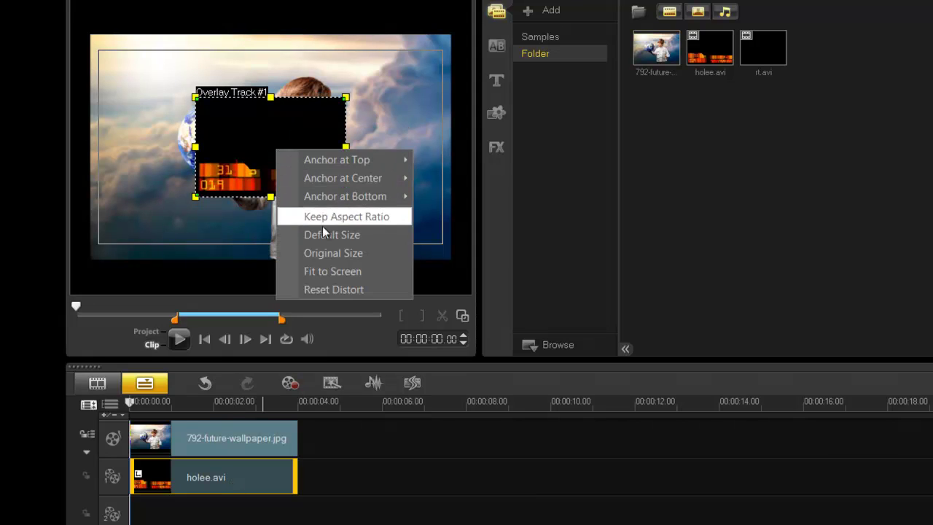
left_click(328, 271)
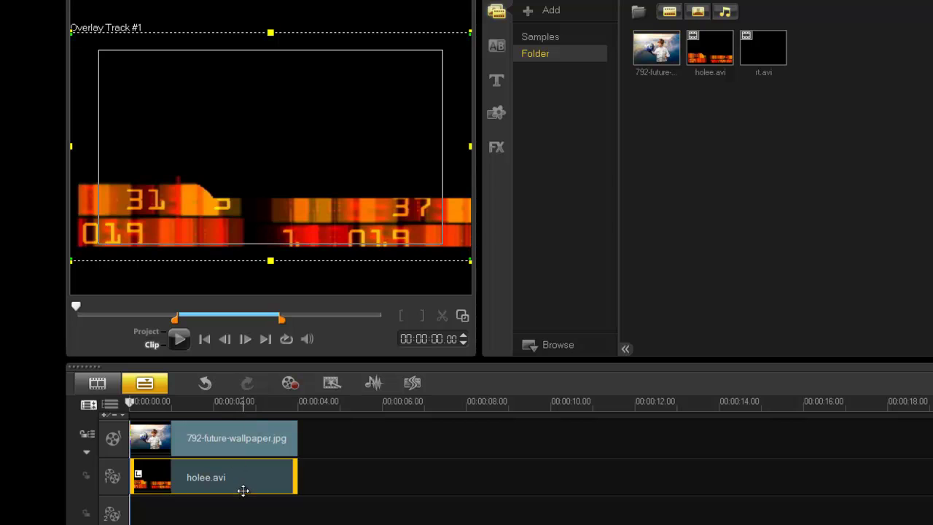
Enable Chroma Key on holee.avi at similarity 71 and preview the keyed overlay.
double_click(243, 490)
left_click(574, 217)
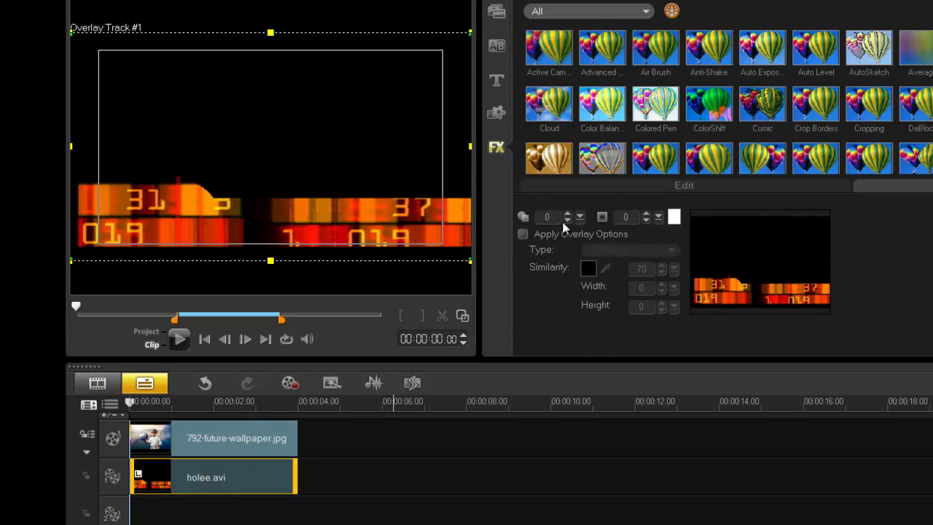
left_click(522, 229)
mouse_move(673, 263)
left_mouse_down()
mouse_move(676, 280)
mouse_move(696, 280)
mouse_move(674, 280)
left_mouse_up()
left_click(180, 339)
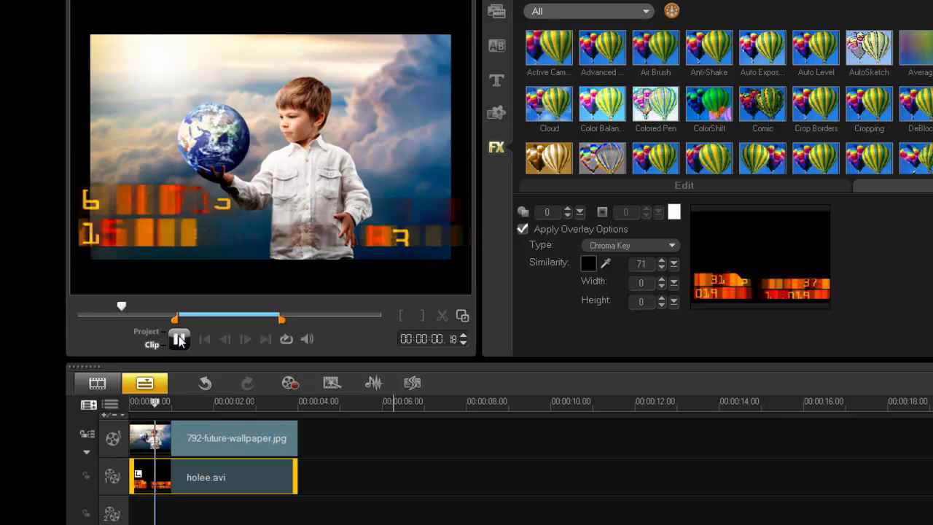
left_click(496, 11)
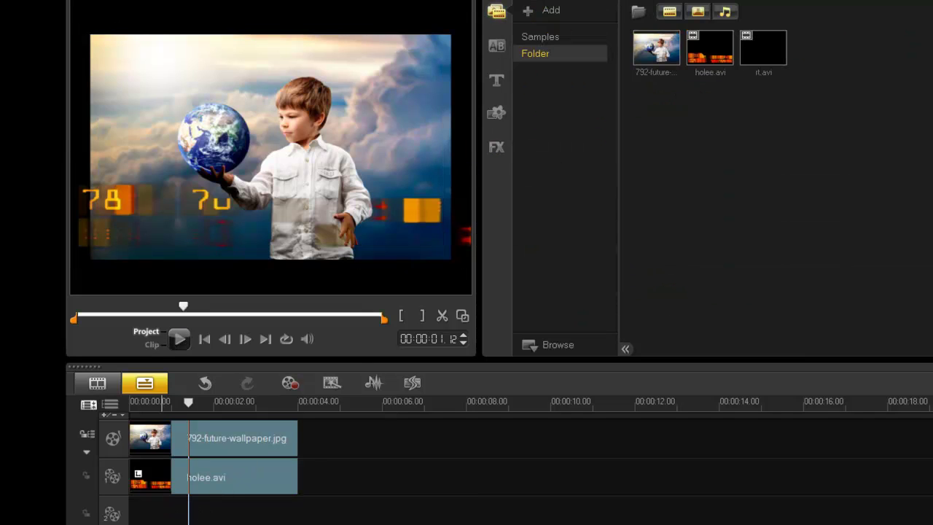
Add a 'Gripps channel' title and position it in the lower left of the frame.
left_click(161, 401)
left_click(496, 80)
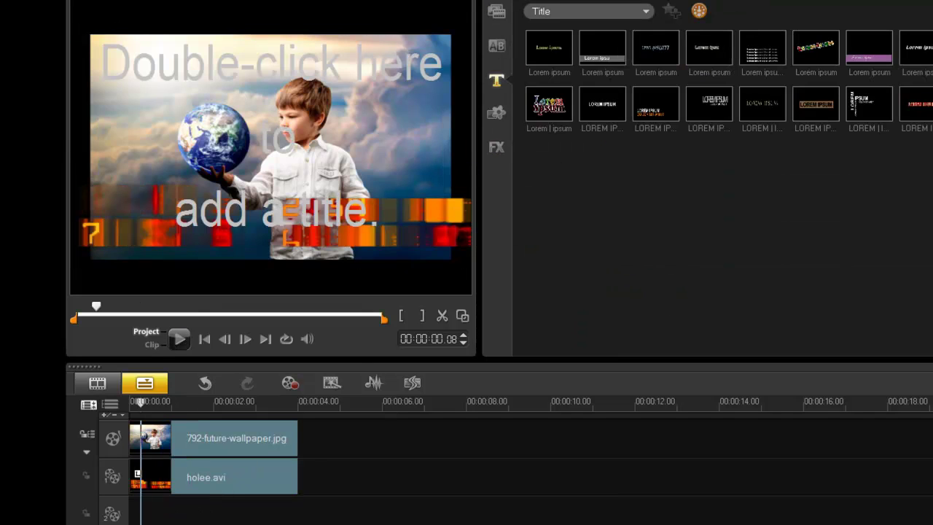
double_click(208, 199)
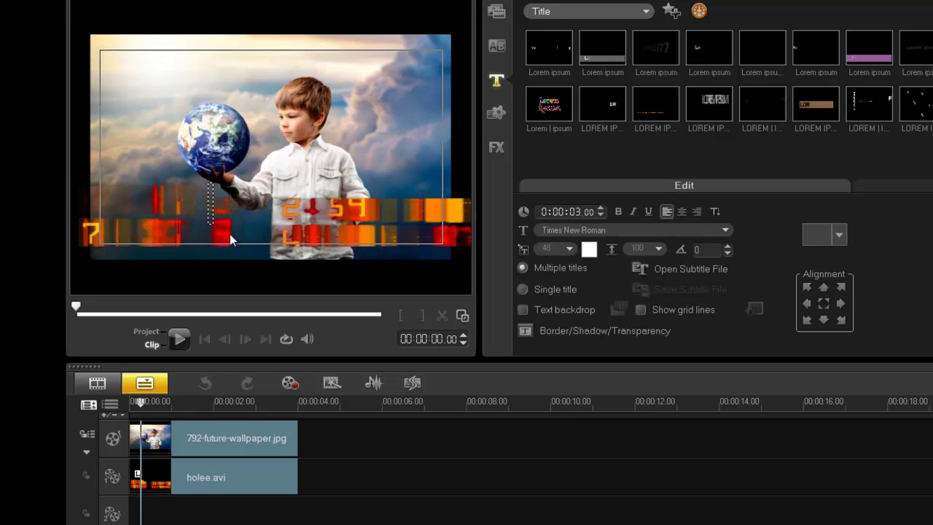
type("Gripp")
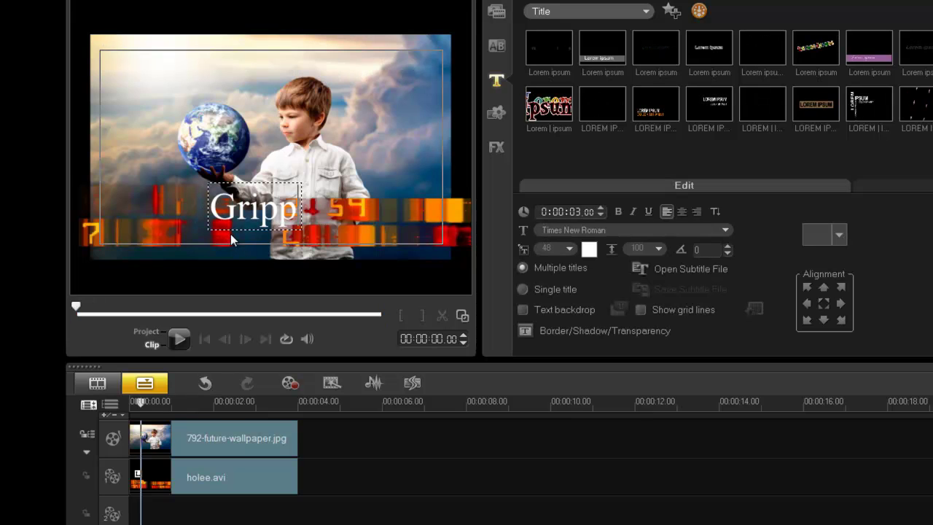
type("s channel")
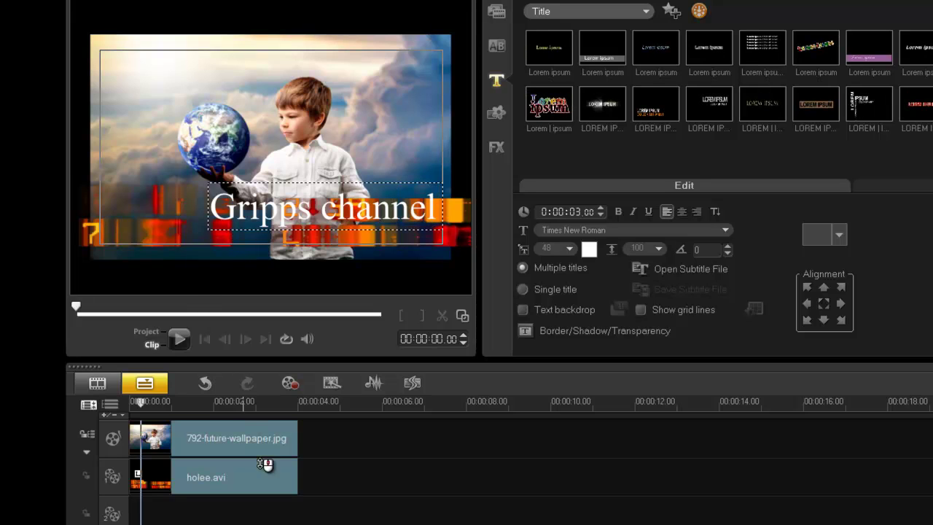
left_click(355, 228)
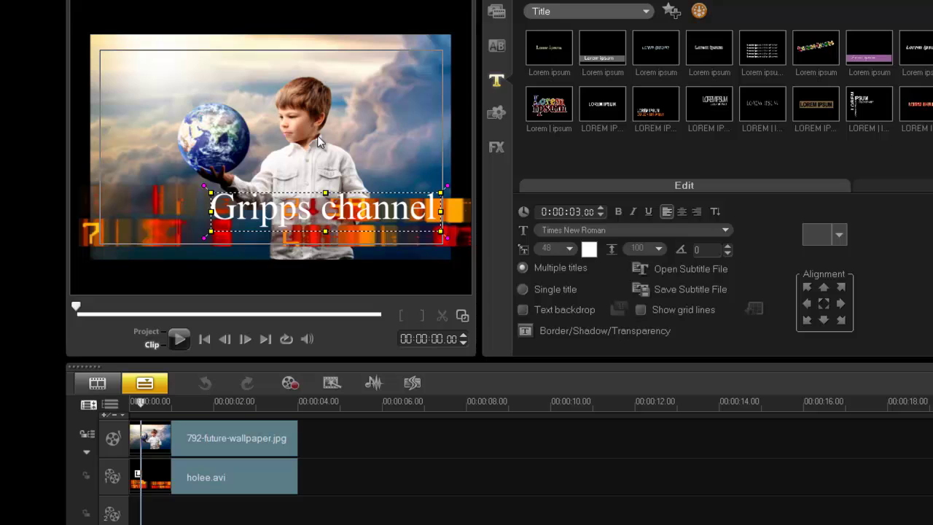
left_click_drag(356, 227, 236, 242)
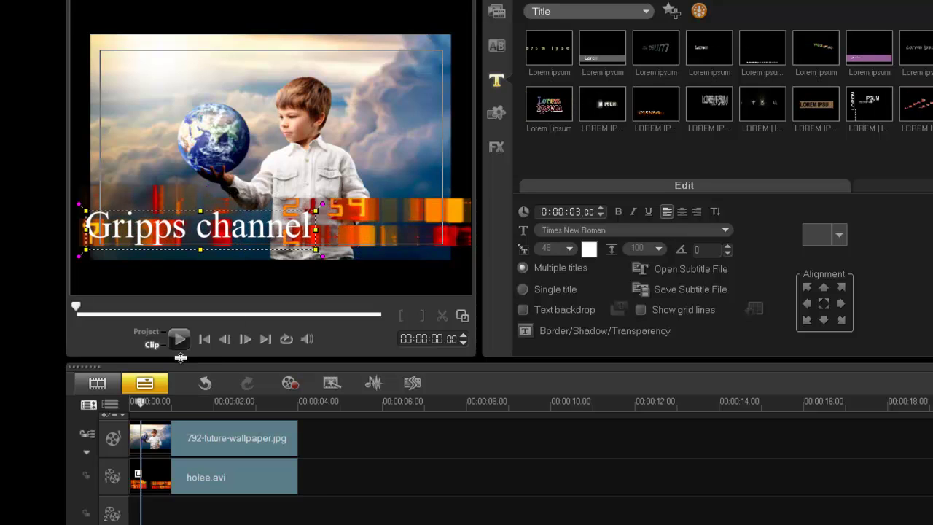
Play the whole project from the start to review the title.
left_click(148, 333)
left_click(205, 340)
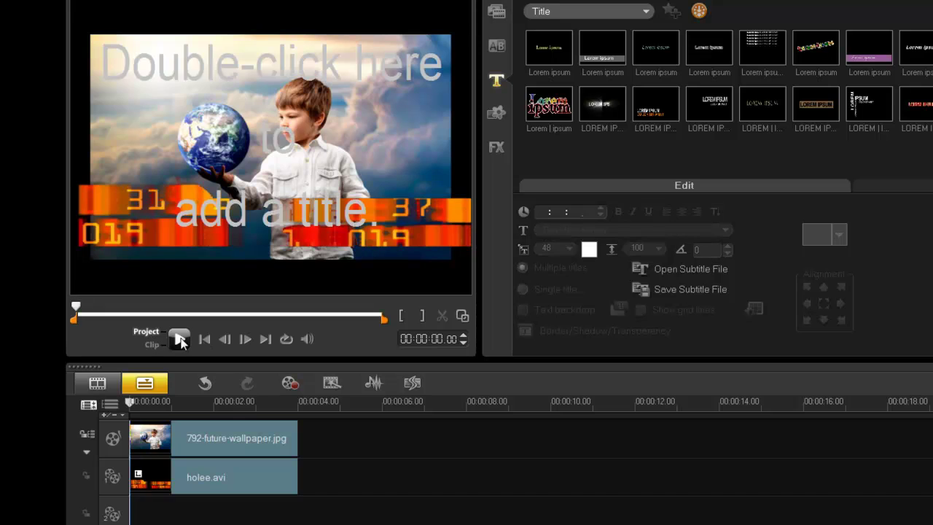
left_click(180, 339)
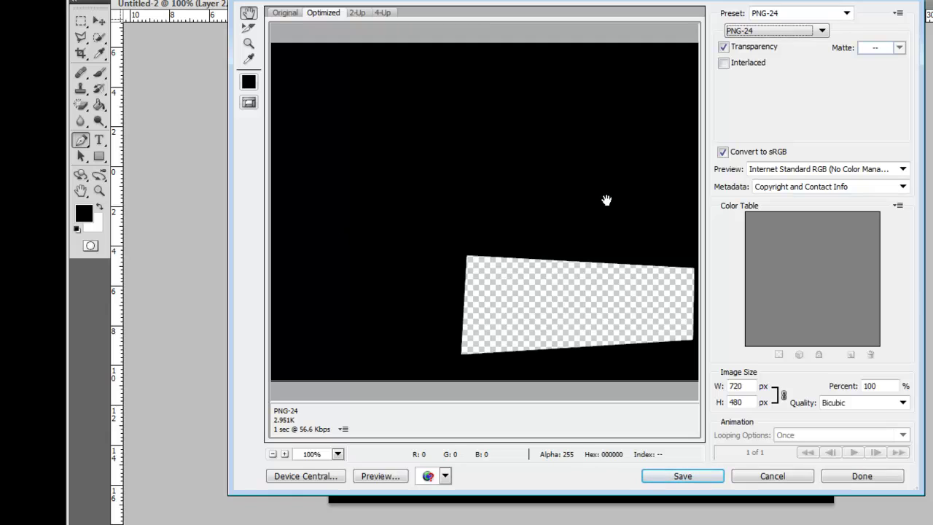
Cancel Save for Web and switch to the Untitled-3 document with the Gripps text.
left_click(760, 477)
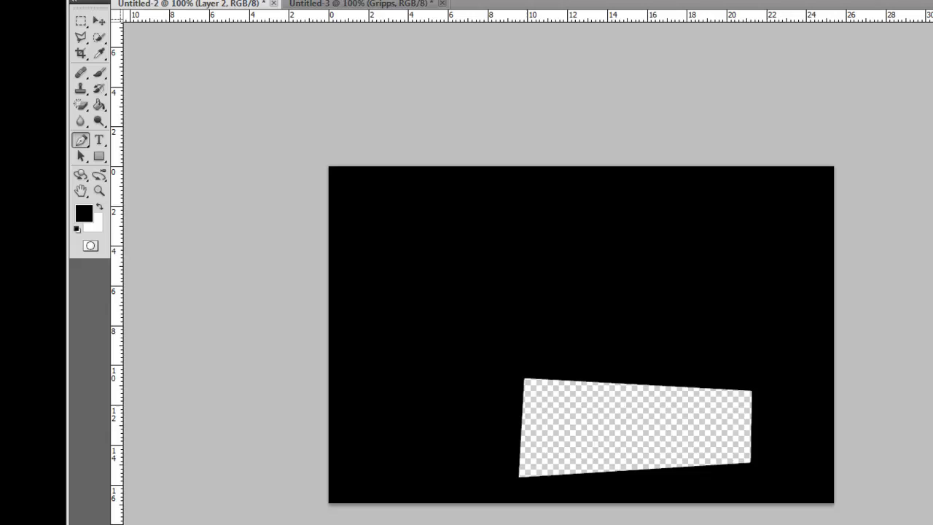
left_click(352, 5)
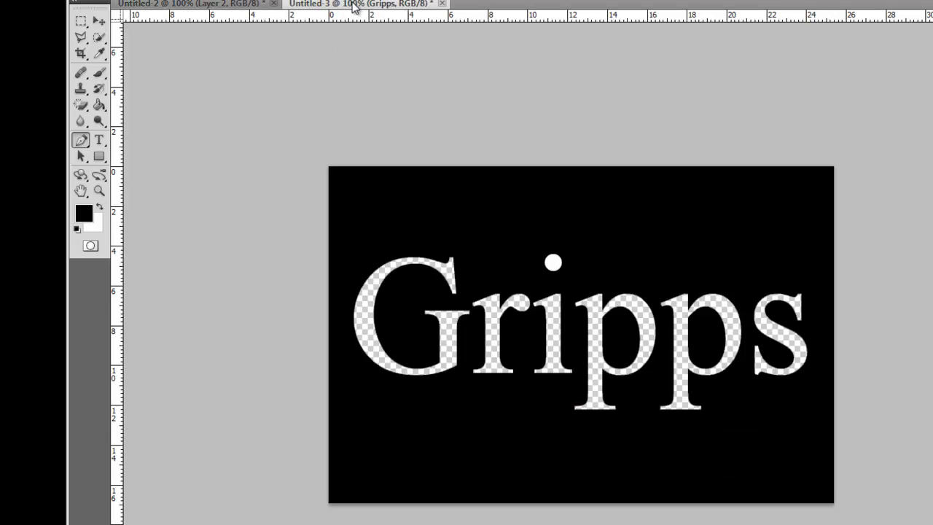